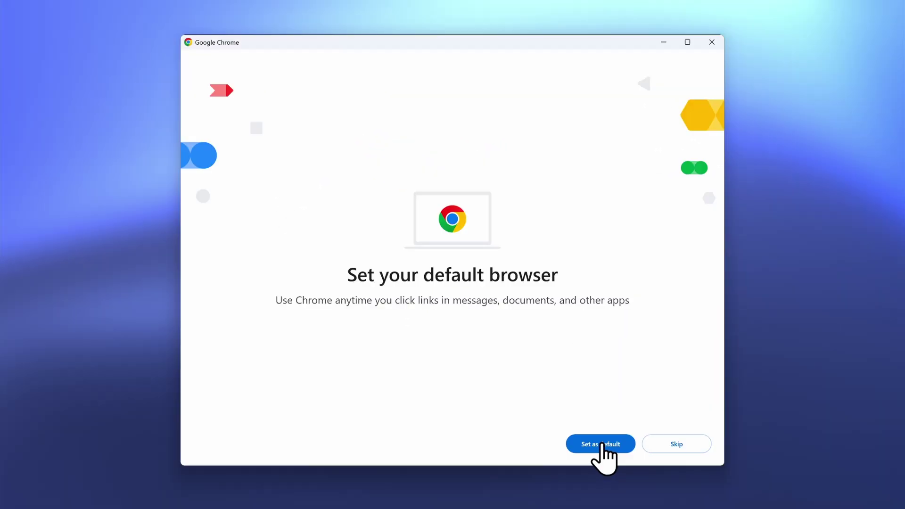
Step: Make Google Chrome the default browser, including for .htm and .html files
click(601, 444)
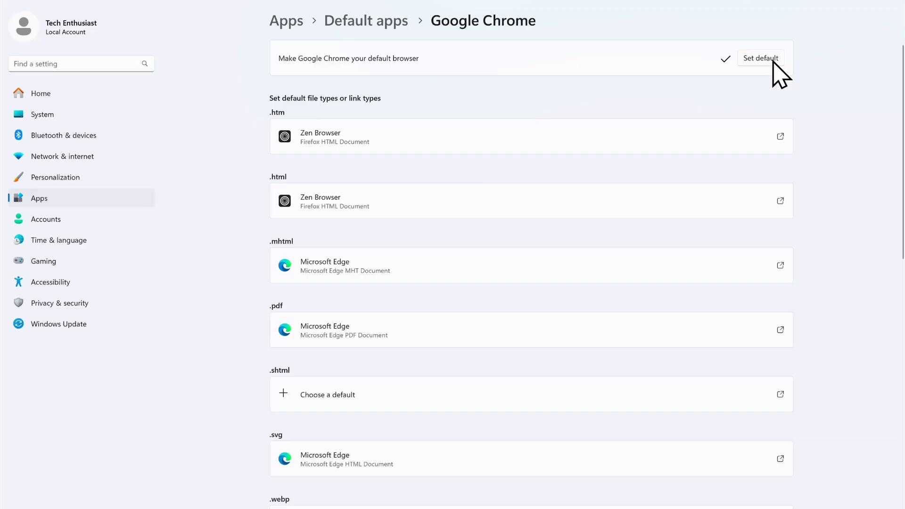
click(762, 58)
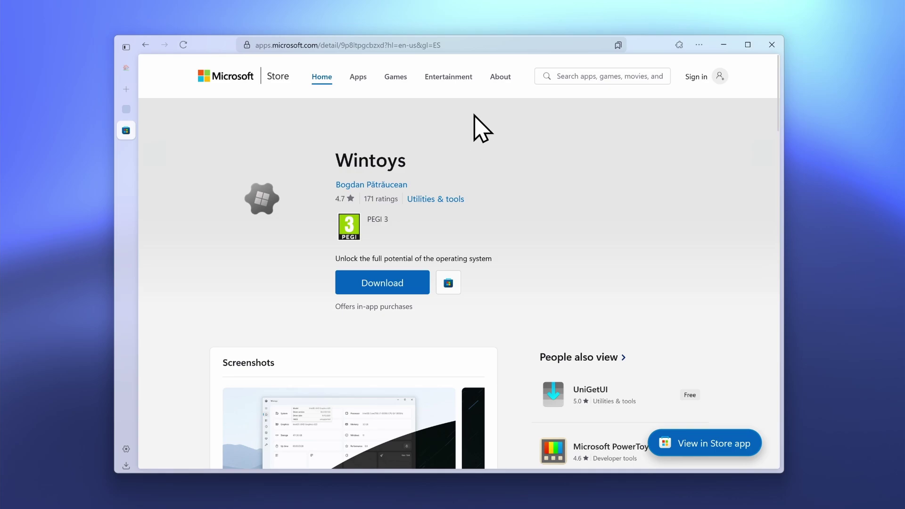
Step: Look over the Wintoys Microsoft Store page, then bring up the Wintoys changelog tab
click(436, 45)
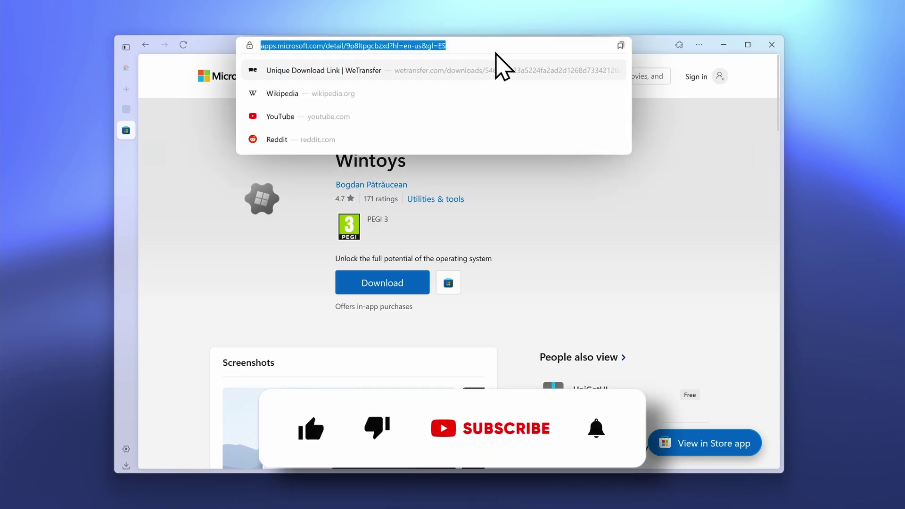
click(534, 194)
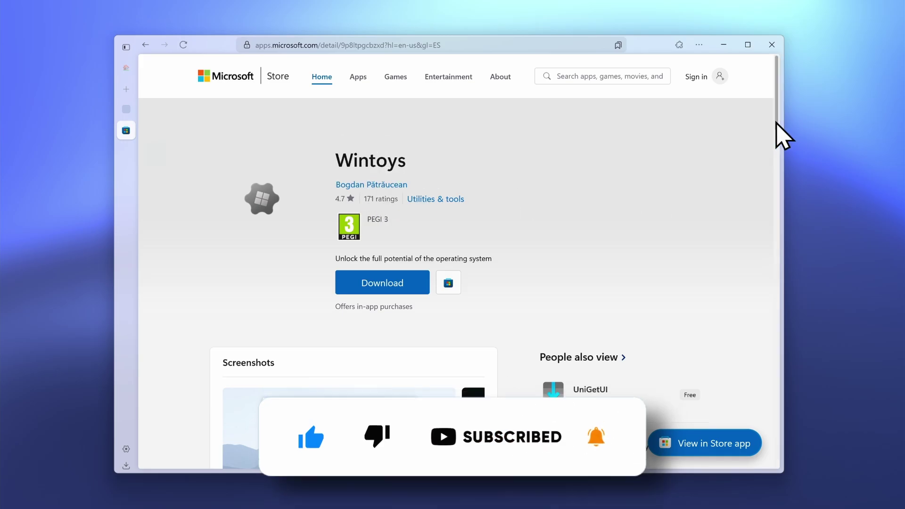
drag(777, 134, 778, 212)
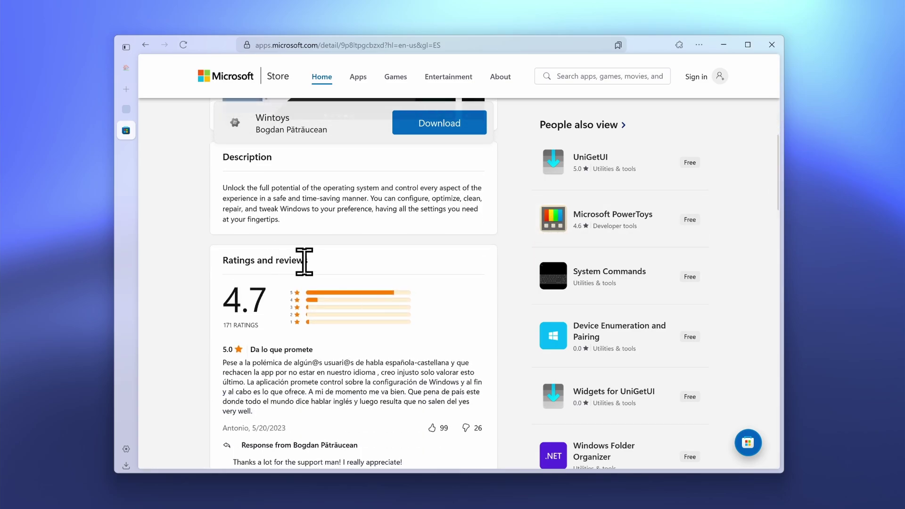
scroll(431, 290, down, 3)
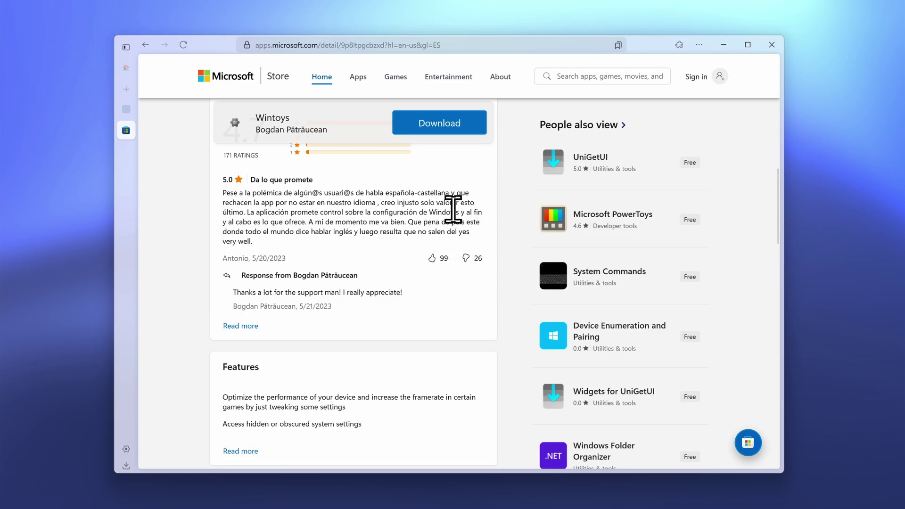
scroll(439, 223, up, 3)
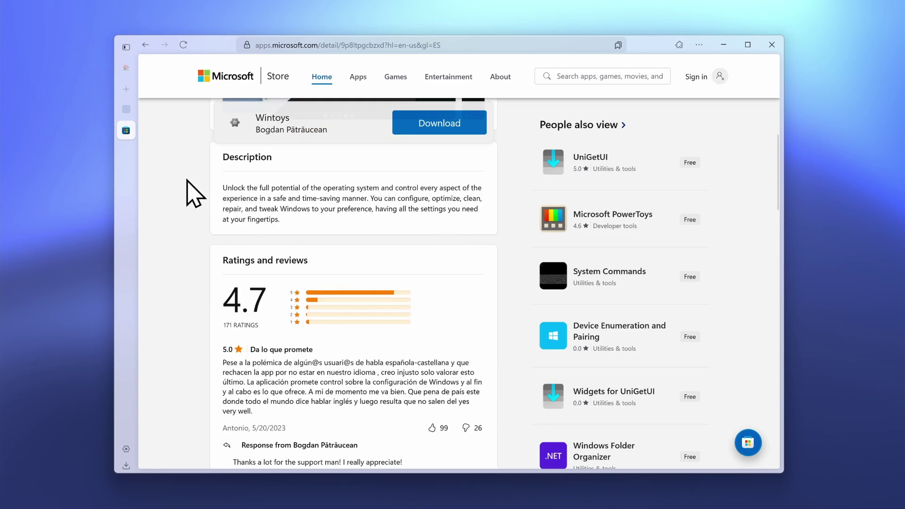
click(126, 110)
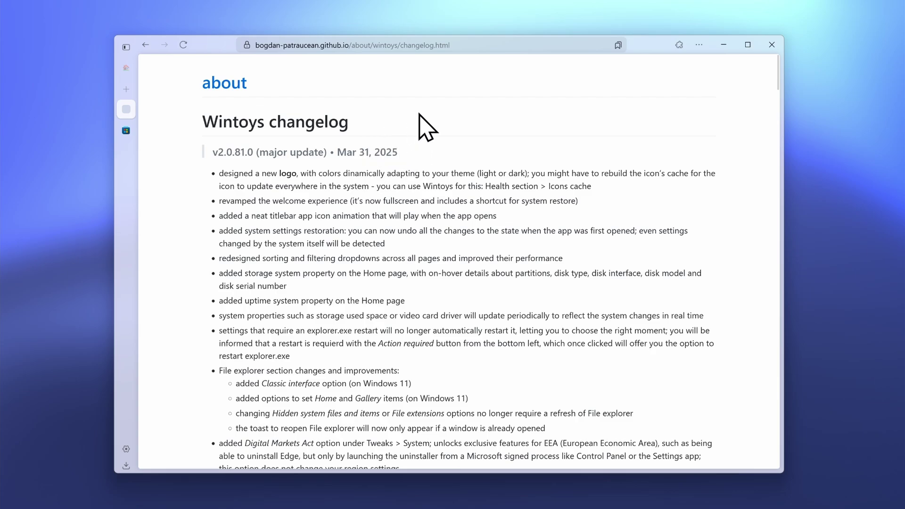
Step: Read the changelog's Digital Markets Act note, then download Wintoys from its Store listing
double_click(221, 151)
scroll(377, 230, down, 3)
scroll(388, 214, down, 1)
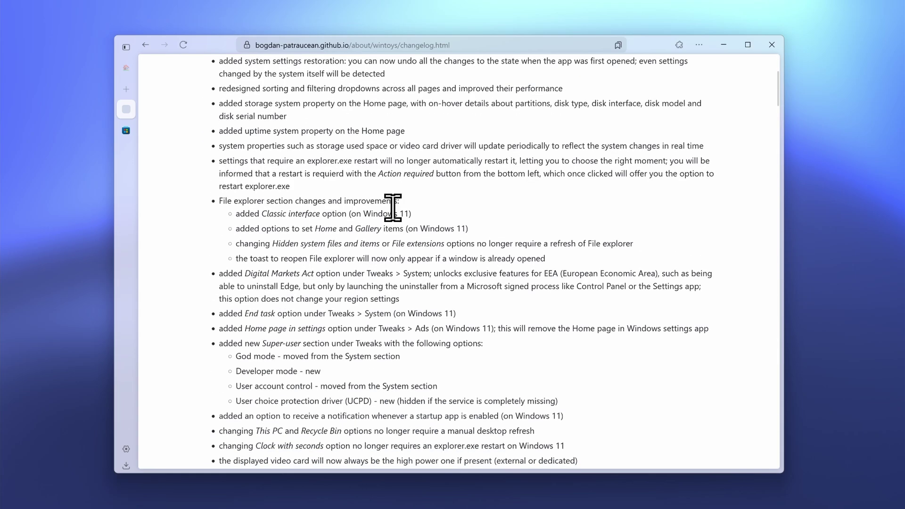
scroll(444, 207, down, 4)
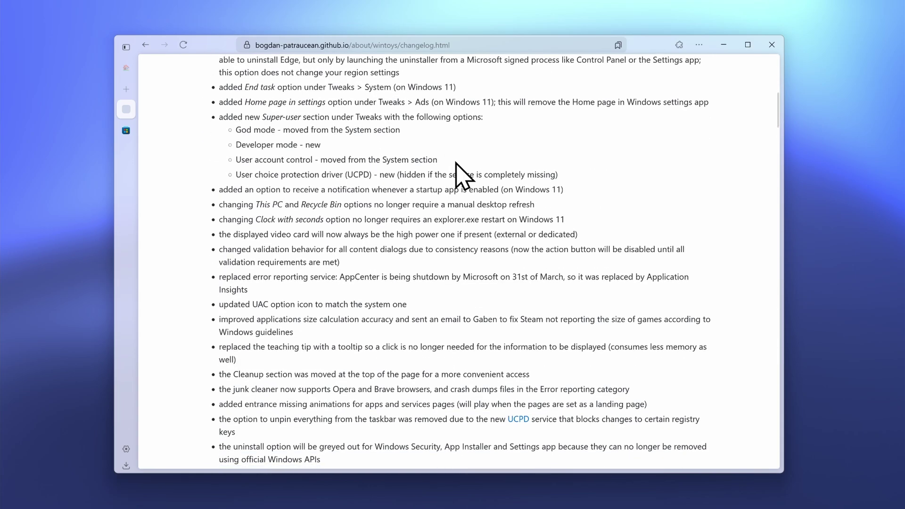
scroll(456, 175, down, 3)
scroll(457, 191, down, 1)
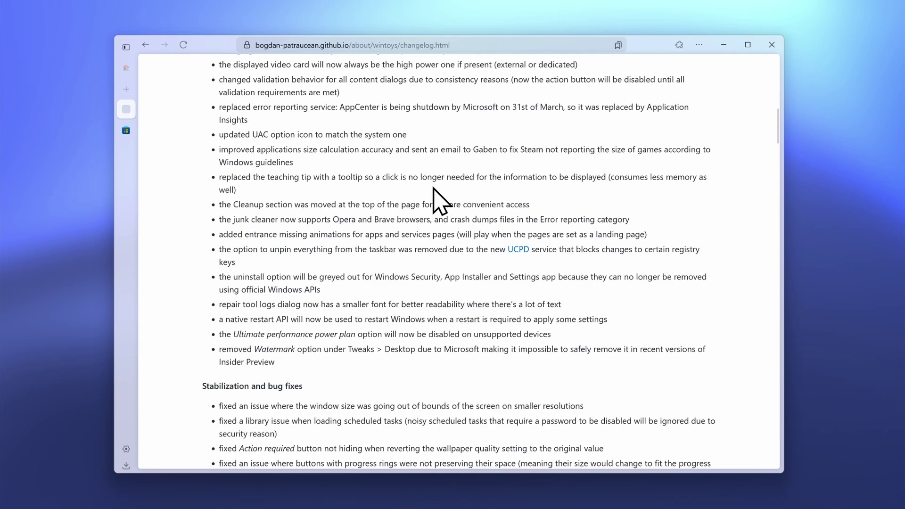
scroll(440, 201, up, 5)
drag(219, 216, 397, 216)
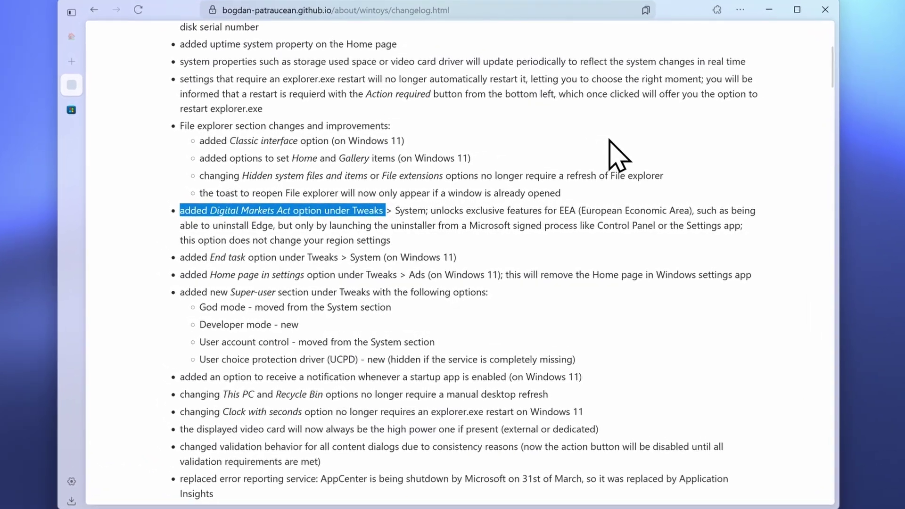
mouse_move(280, 210)
mouse_down()
mouse_move(202, 225)
mouse_move(260, 224)
mouse_up()
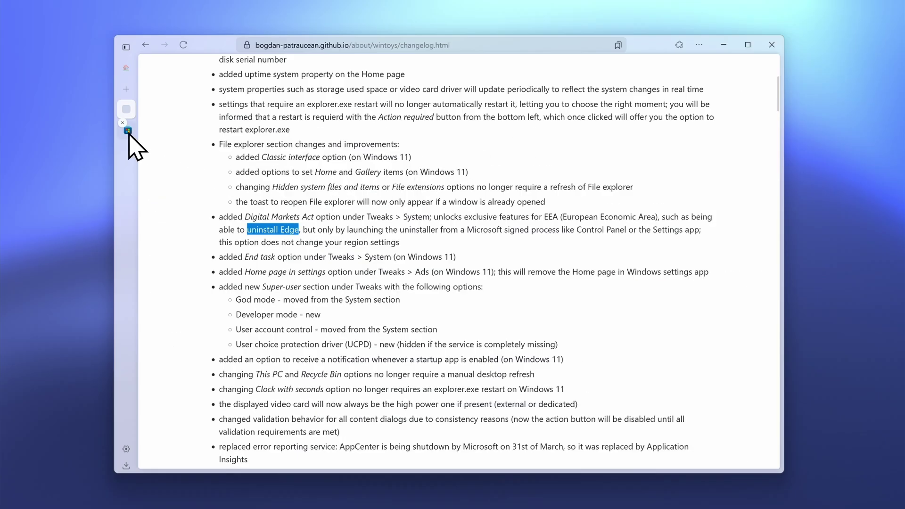
click(126, 130)
scroll(423, 231, up, 6)
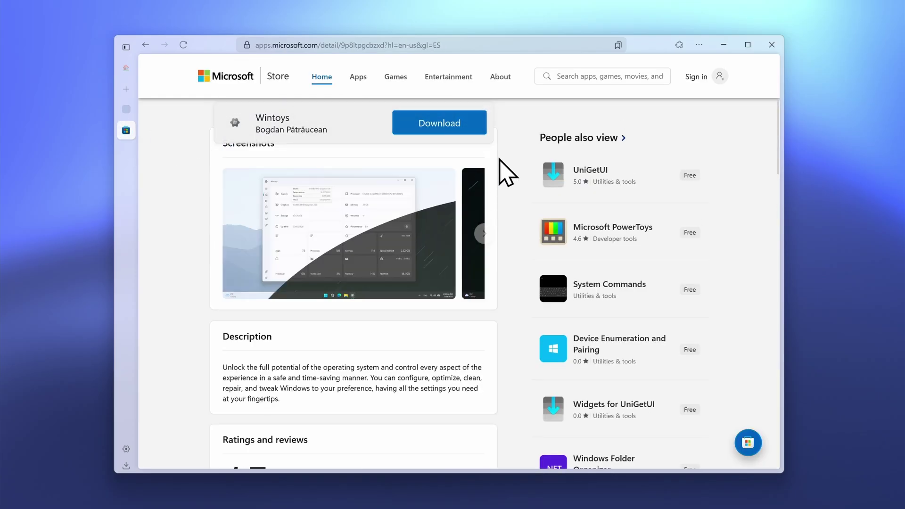
click(382, 282)
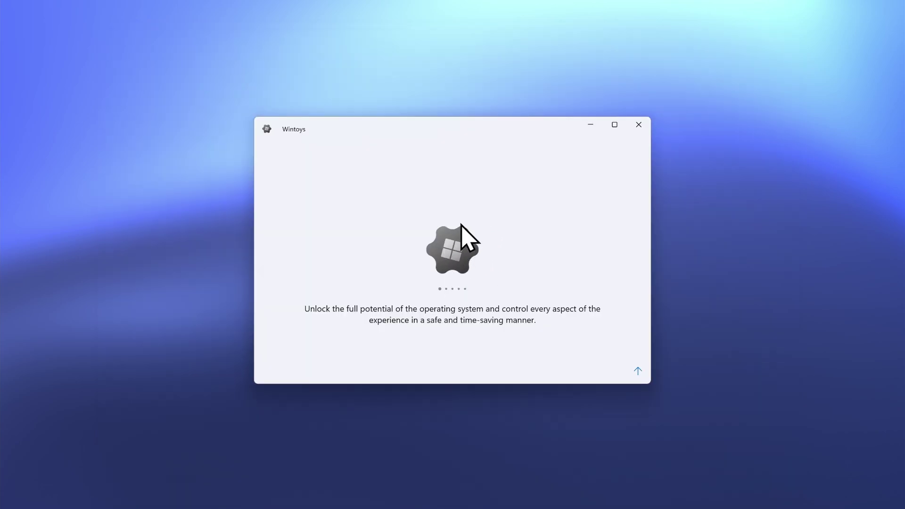
Step: Page through the Wintoys welcome slides to the last one and enter the Home dashboard
click(474, 288)
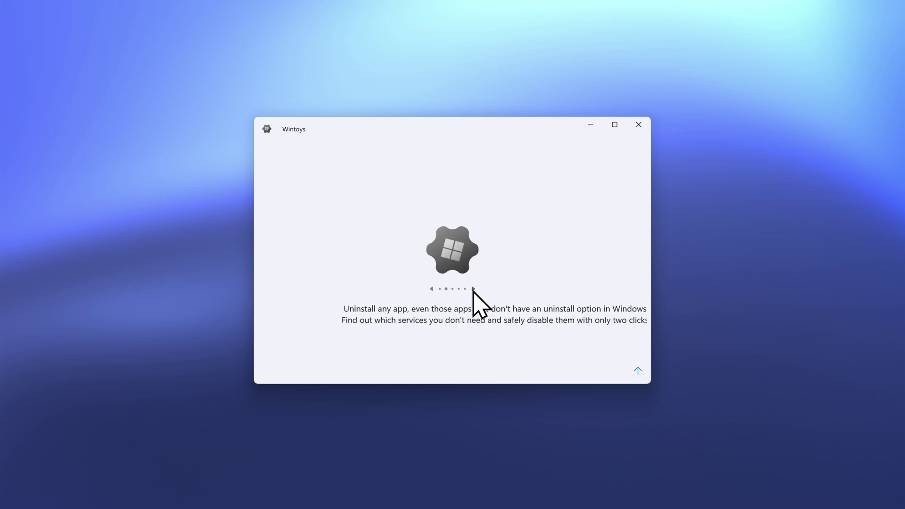
click(474, 288)
click(473, 288)
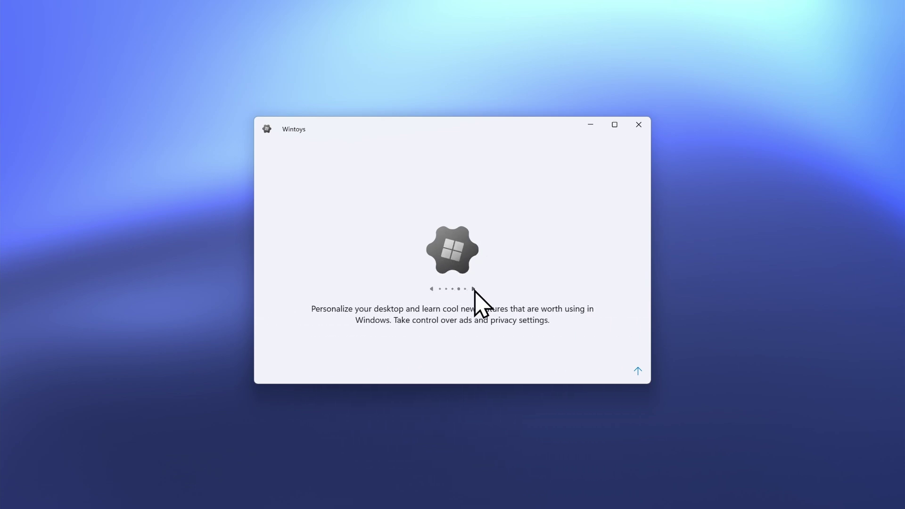
click(640, 371)
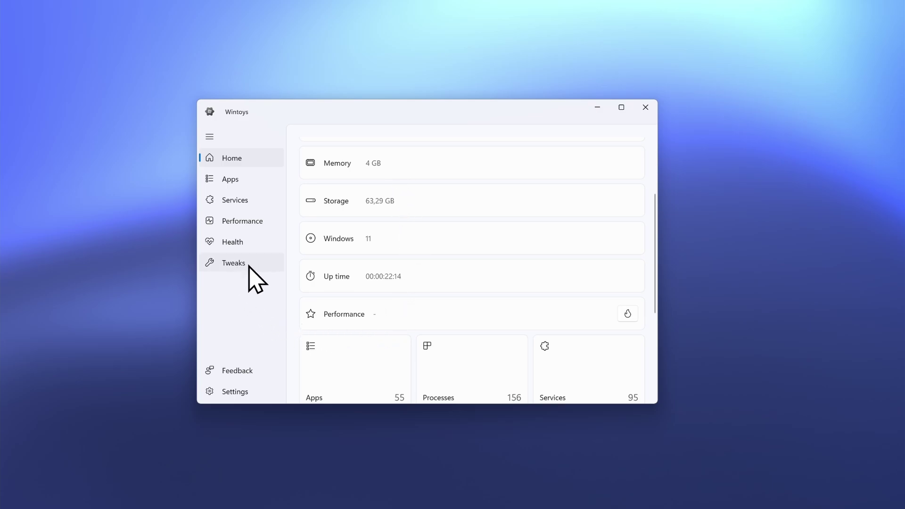
Step: Enable the Digital markets act system tweak, check the Apps list, and bring up Start
click(234, 263)
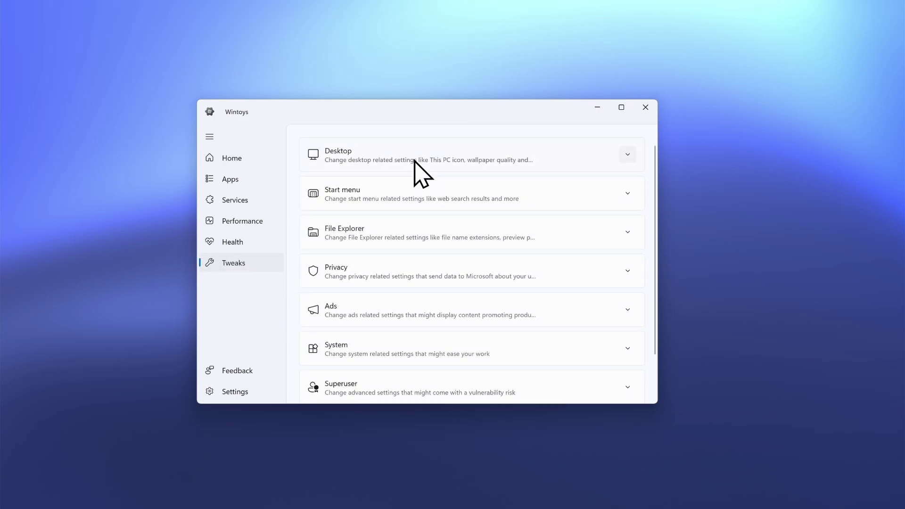
scroll(424, 199, down, 1)
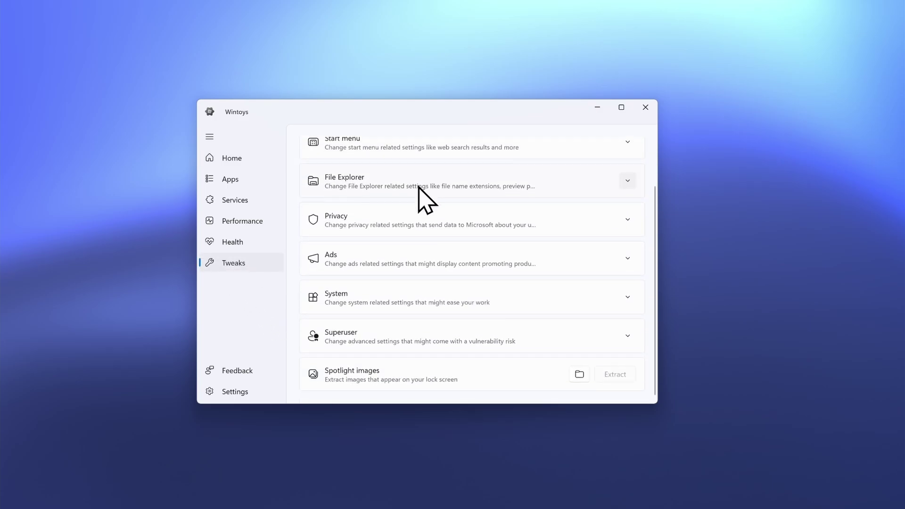
click(444, 301)
scroll(449, 287, down, 2)
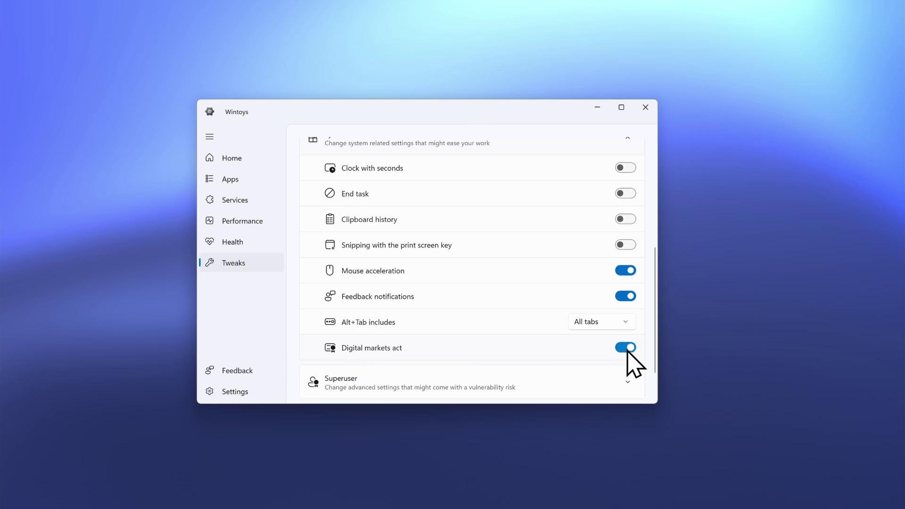
click(255, 179)
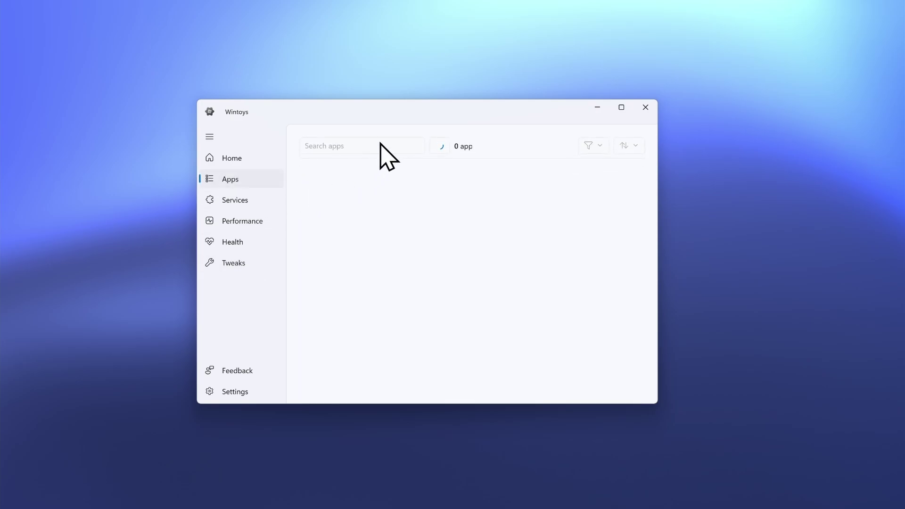
click(393, 146)
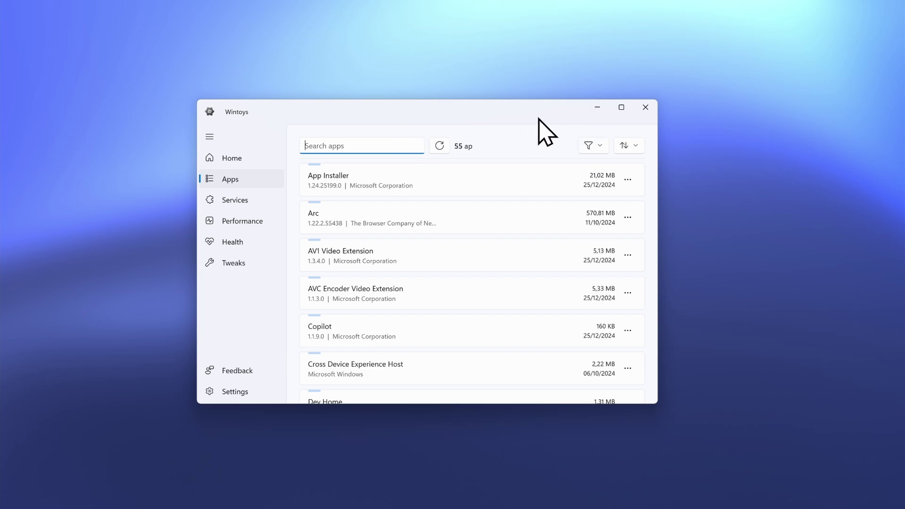
key(super)
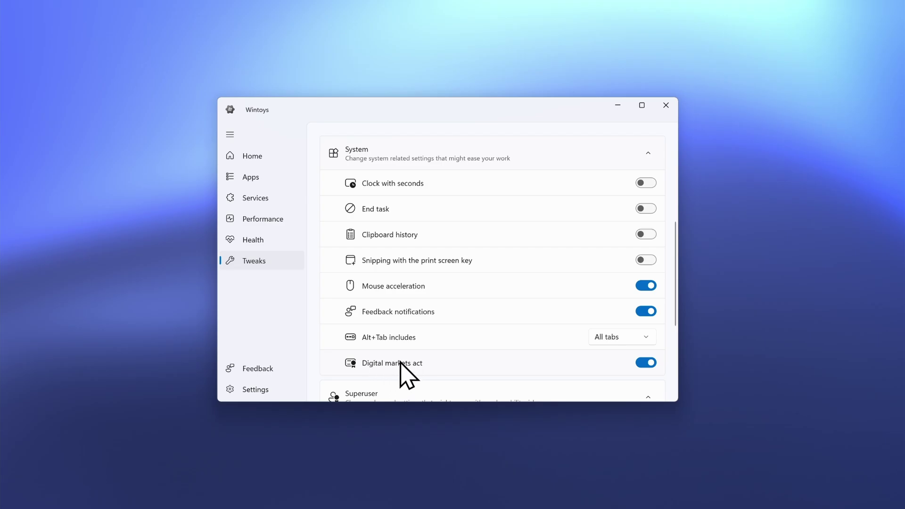
key(super)
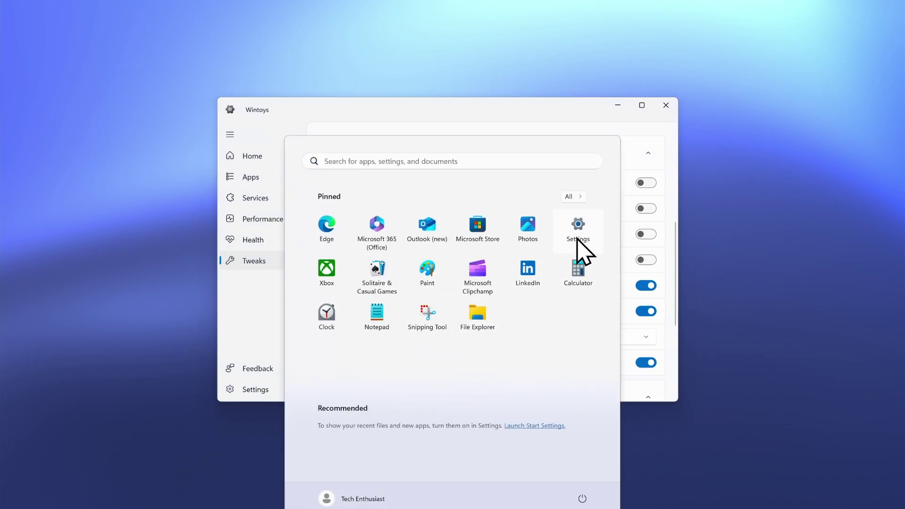
Step: Open Windows Settings to the Apps > Installed apps list
click(581, 226)
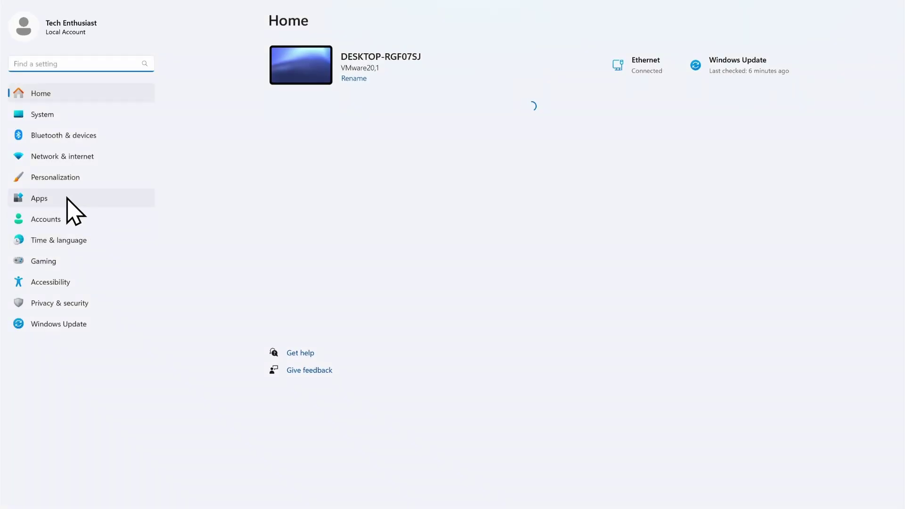
click(71, 198)
click(350, 64)
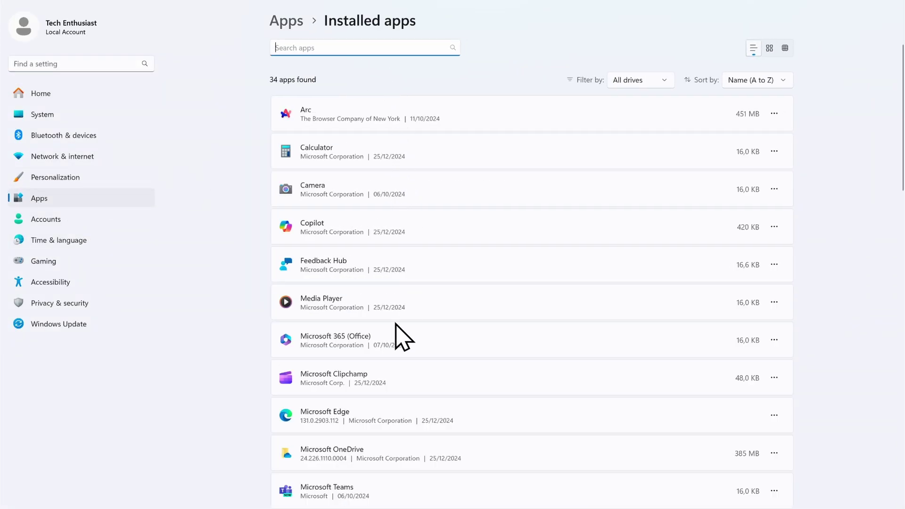
scroll(431, 418, down, 3)
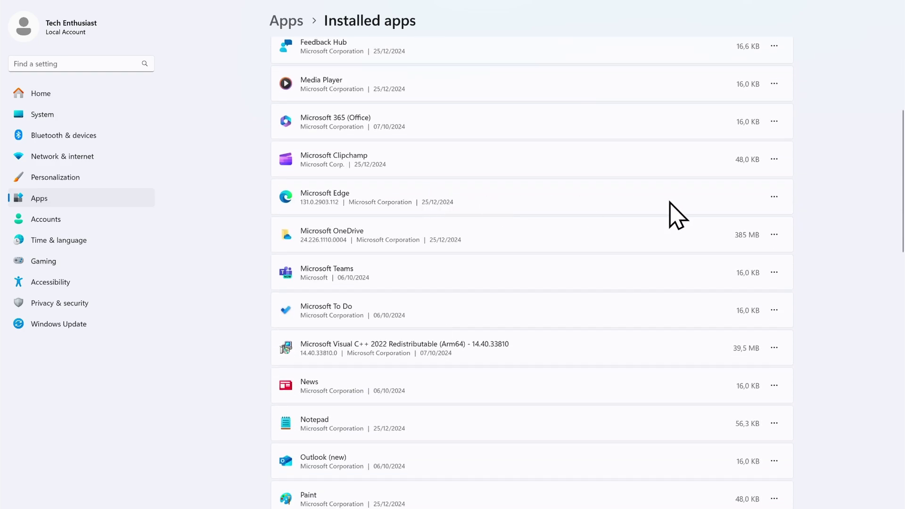
Step: Uninstall Microsoft Edge, approving the administrator prompt and the removal warning
click(774, 197)
click(664, 236)
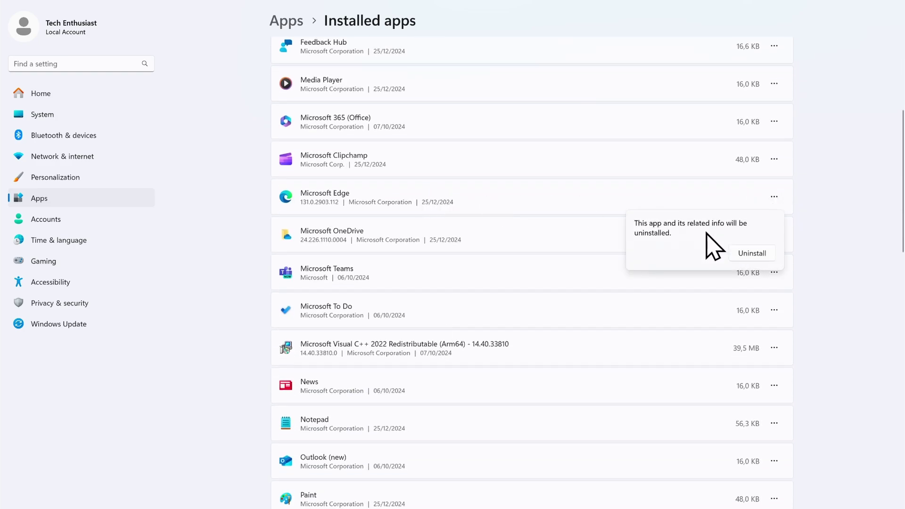
click(752, 252)
click(415, 351)
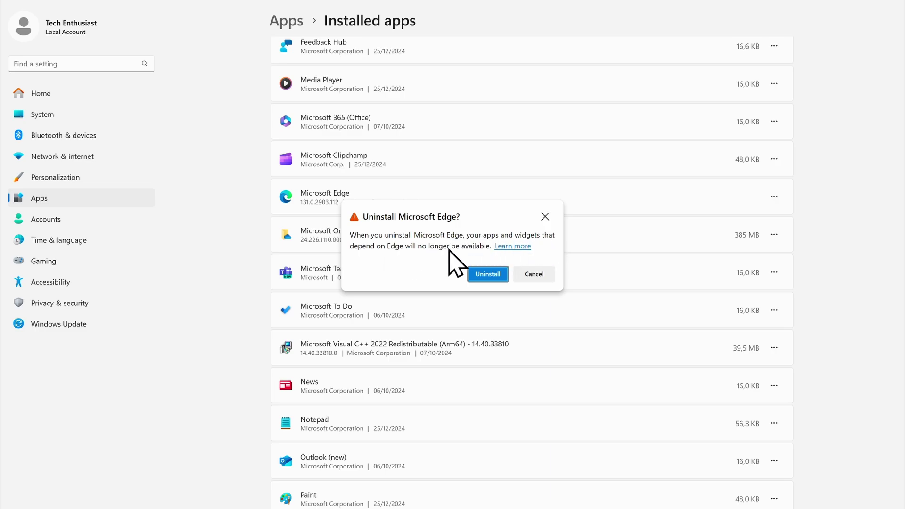
click(488, 274)
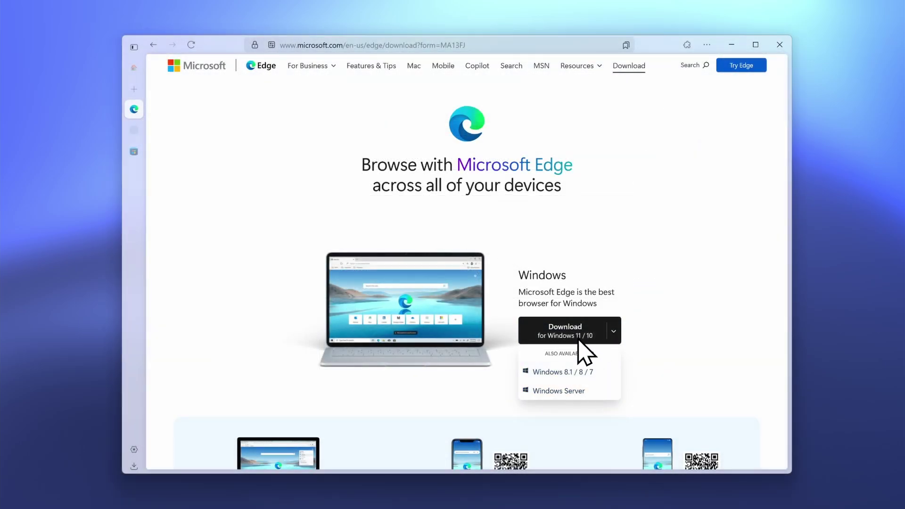
Step: Download and save the Edge setup file for Windows 11/10, accepting the license terms
click(573, 338)
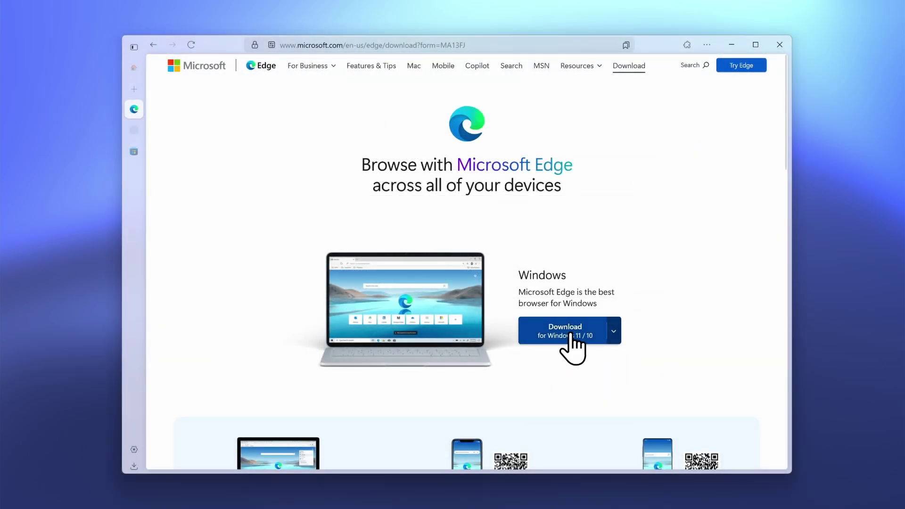
click(570, 331)
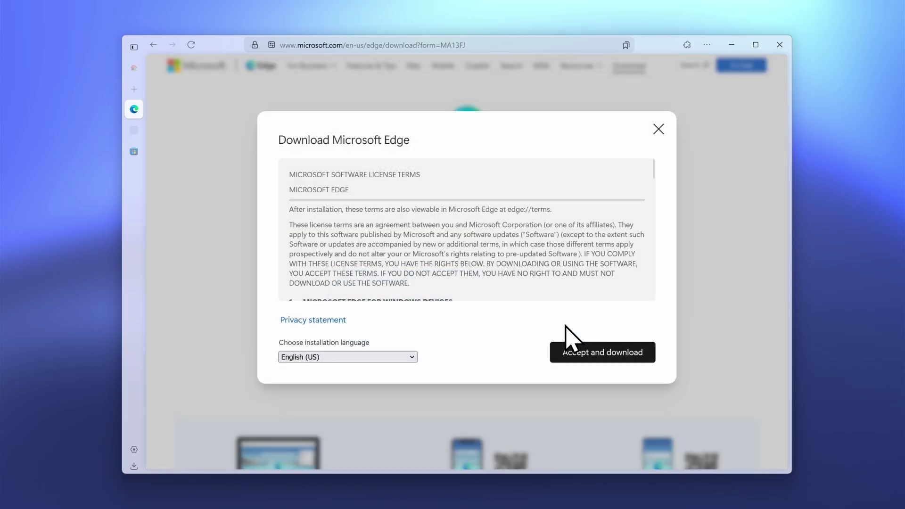
click(602, 352)
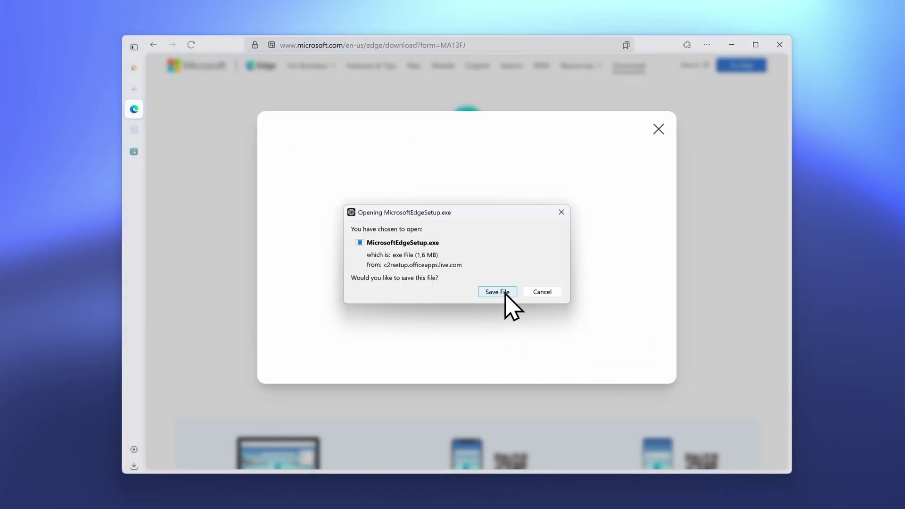
click(498, 292)
click(468, 269)
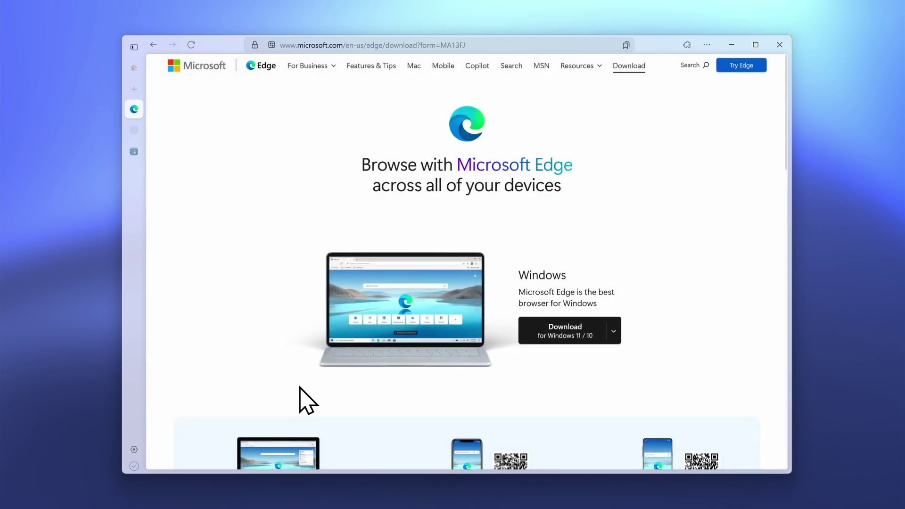
Step: Run MicrosoftEdgeSetup.exe from recent downloads and minimize the browser
click(134, 466)
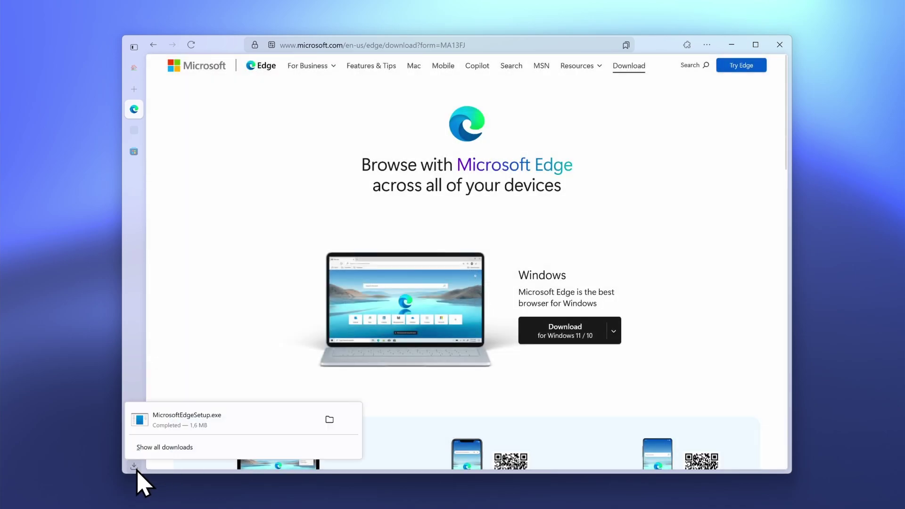
click(253, 416)
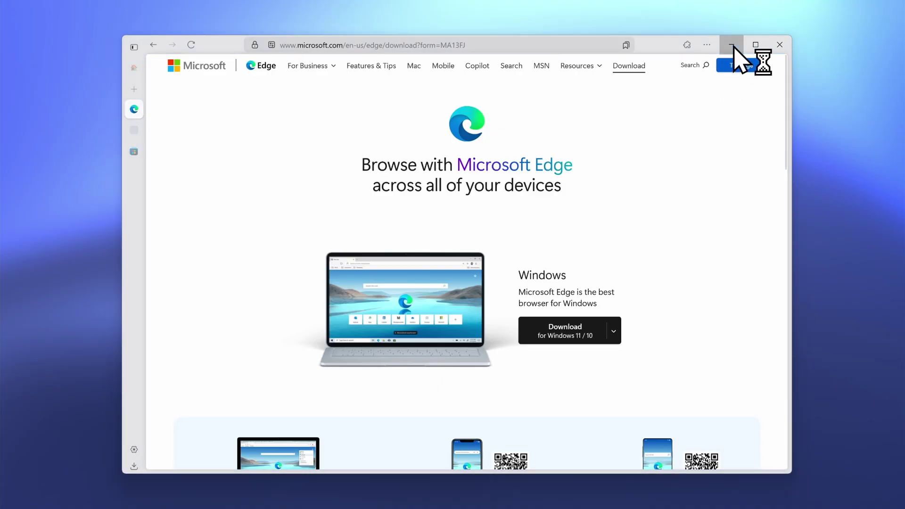
click(736, 45)
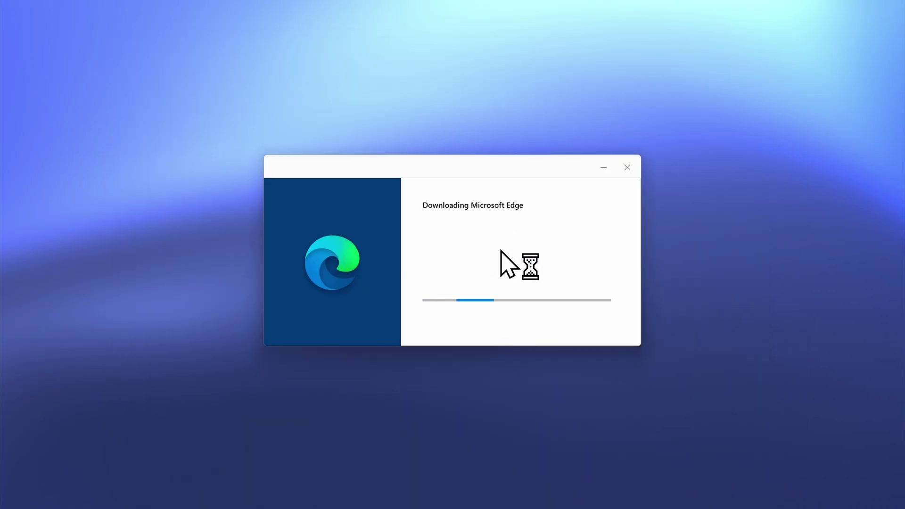